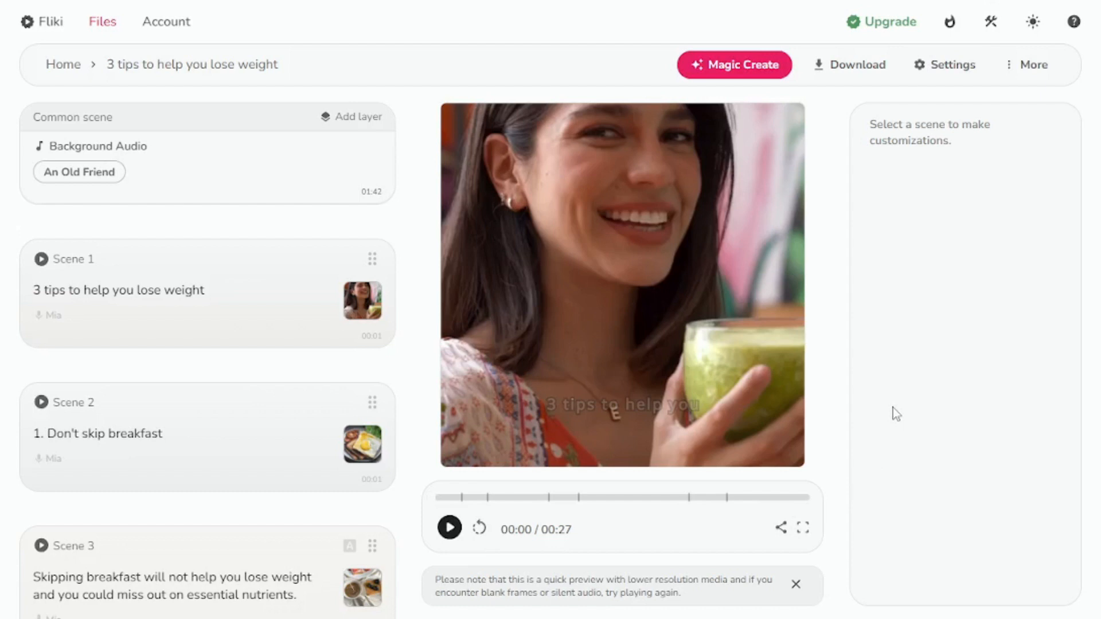
Step: Play the preview of the sample video on weight-loss tips and pause it
left_click(449, 528)
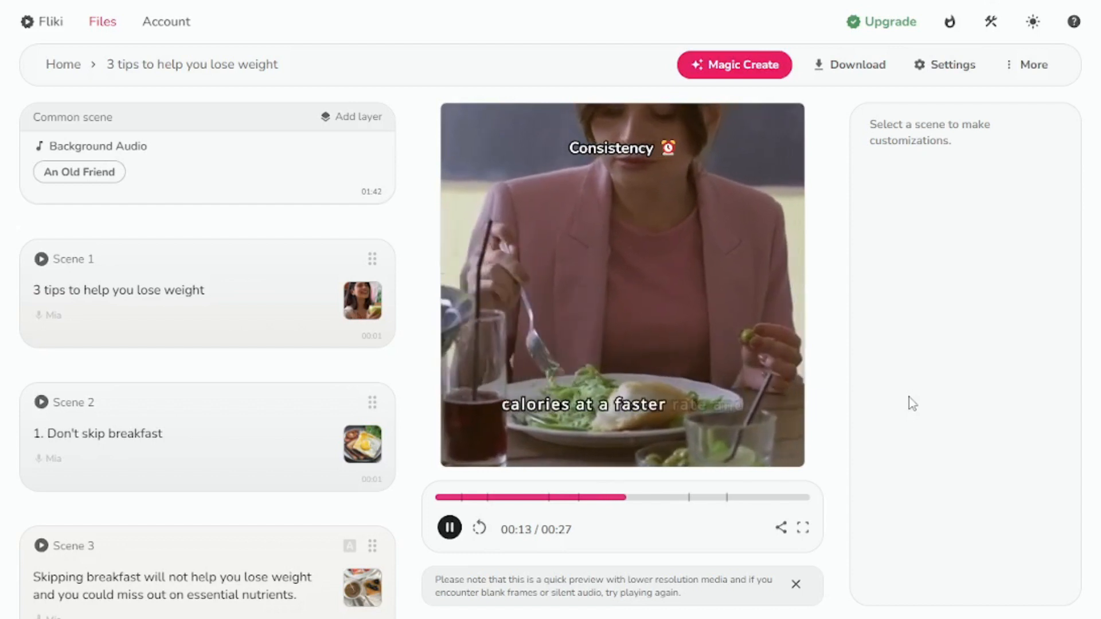
left_click(450, 527)
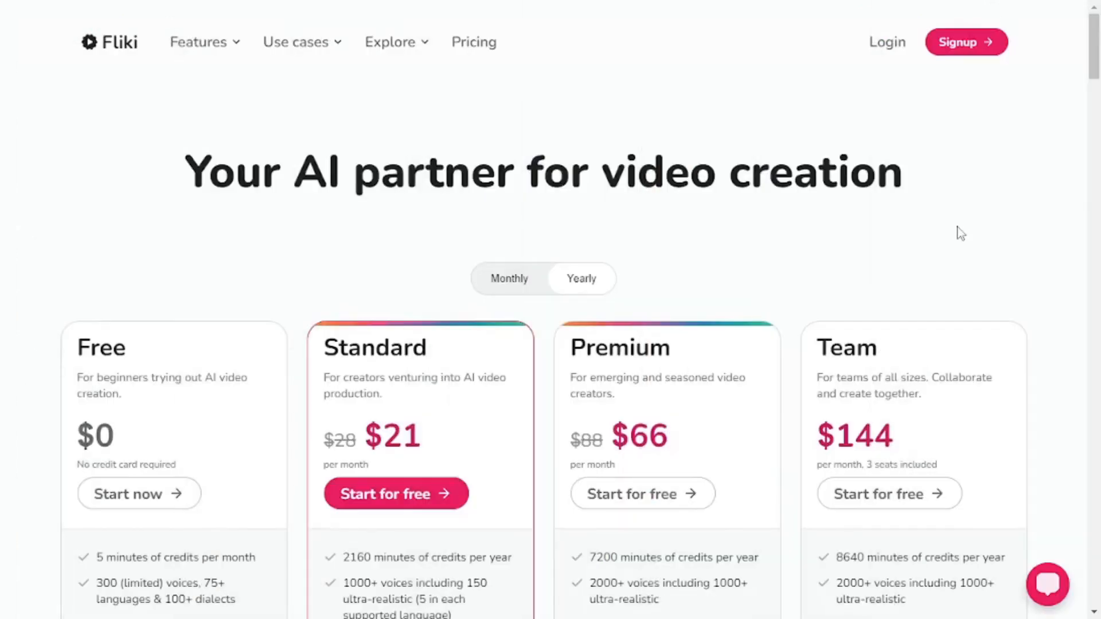
Step: Review the prices and included features of the Free, Standard, Premium and Team plans
scroll(958, 233, "down", 3)
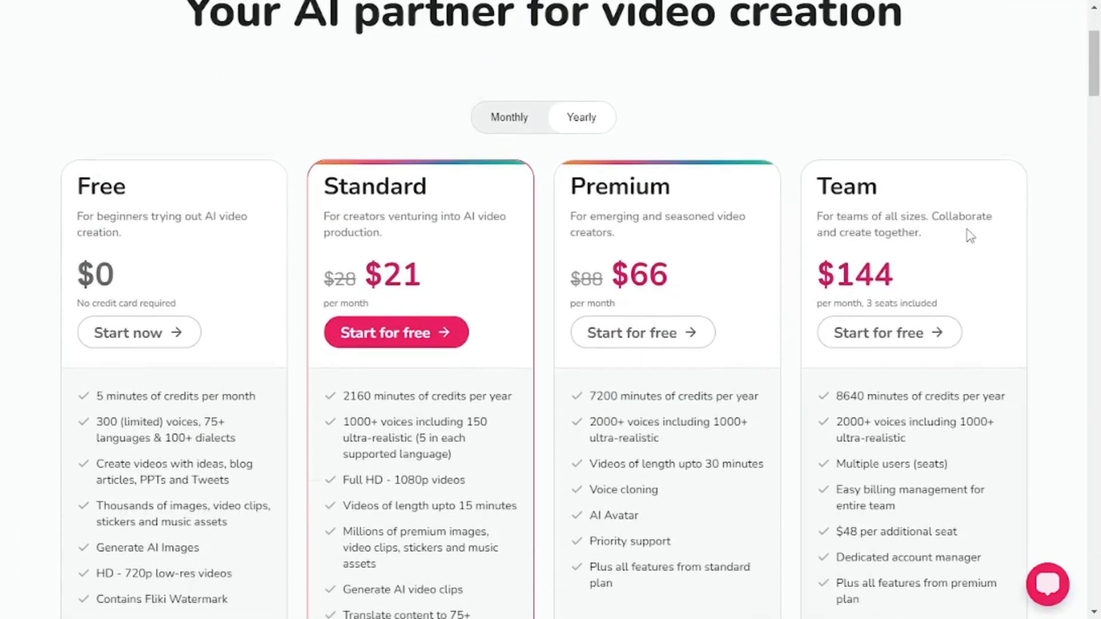
scroll(969, 235, "down", 1)
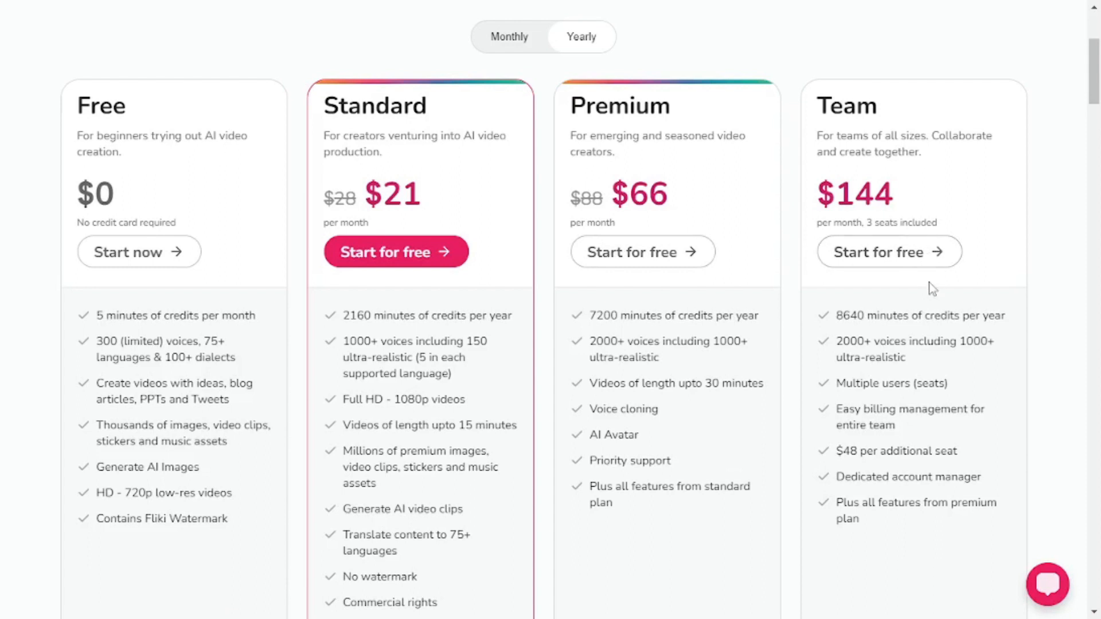
scroll(794, 511, "down", 2)
scroll(797, 514, "up", 1)
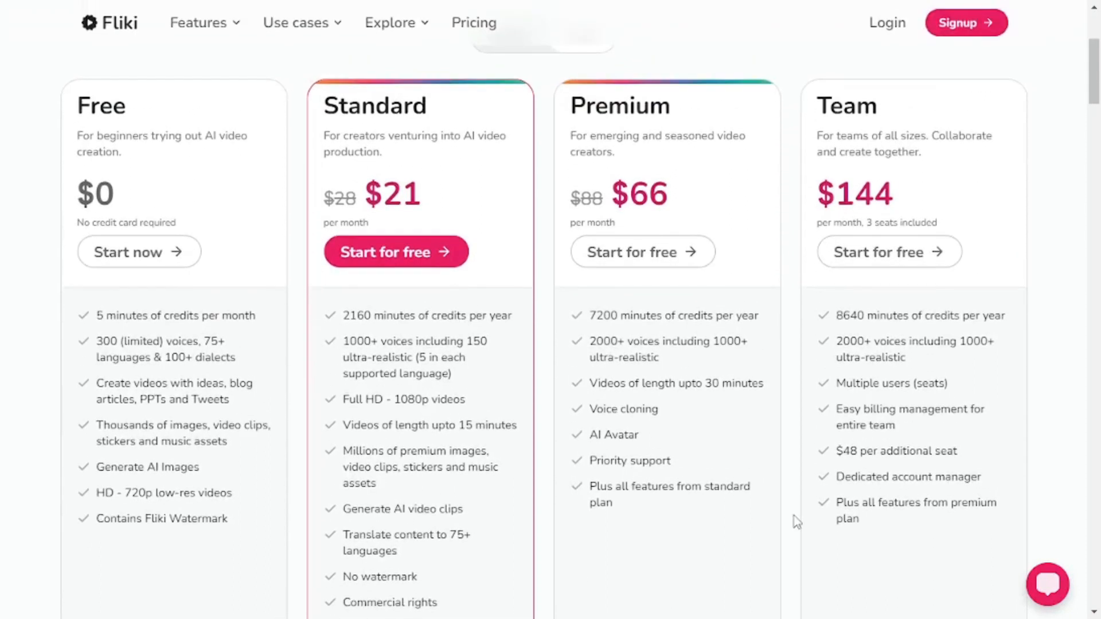
scroll(797, 514, "up", 2)
scroll(801, 502, "up", 1)
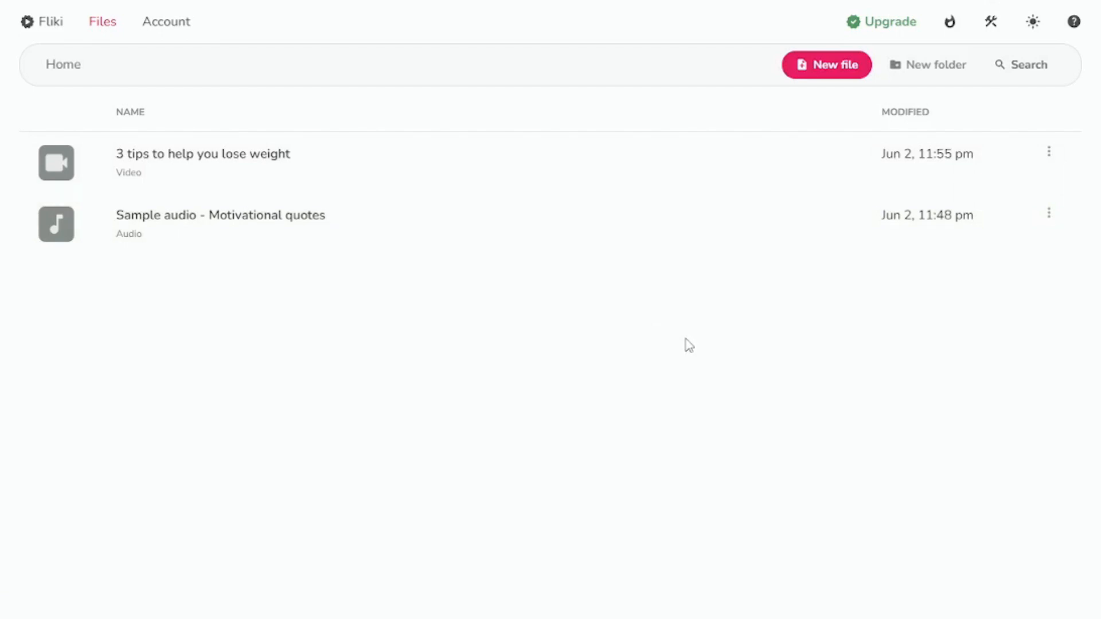
Step: Start a new video file named "testing" with English as the language
left_click(820, 65)
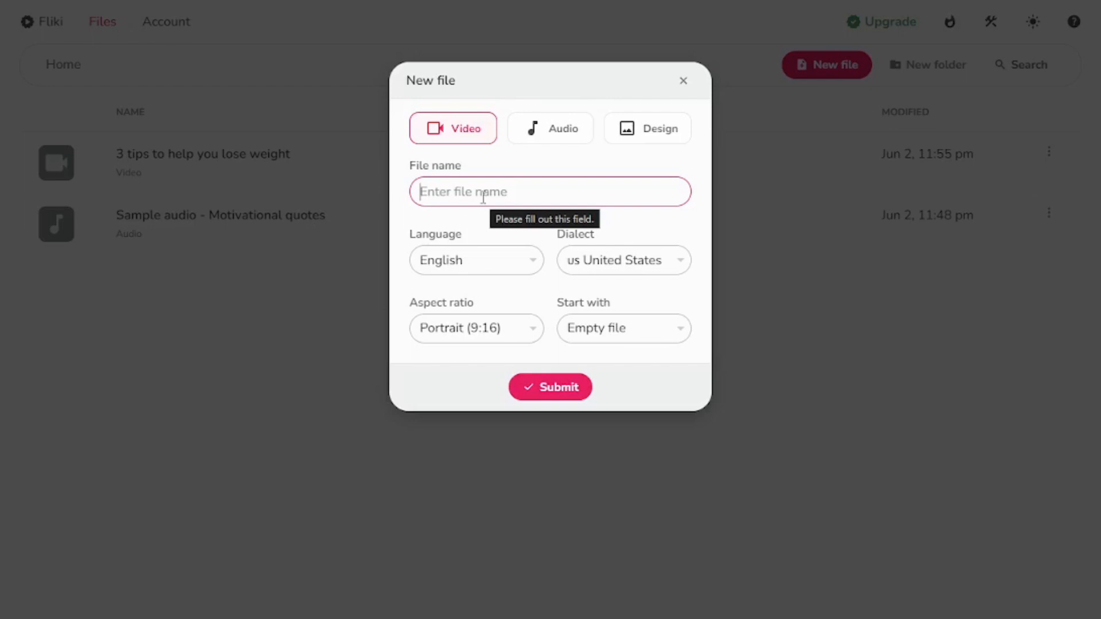
type("testing")
left_click(516, 261)
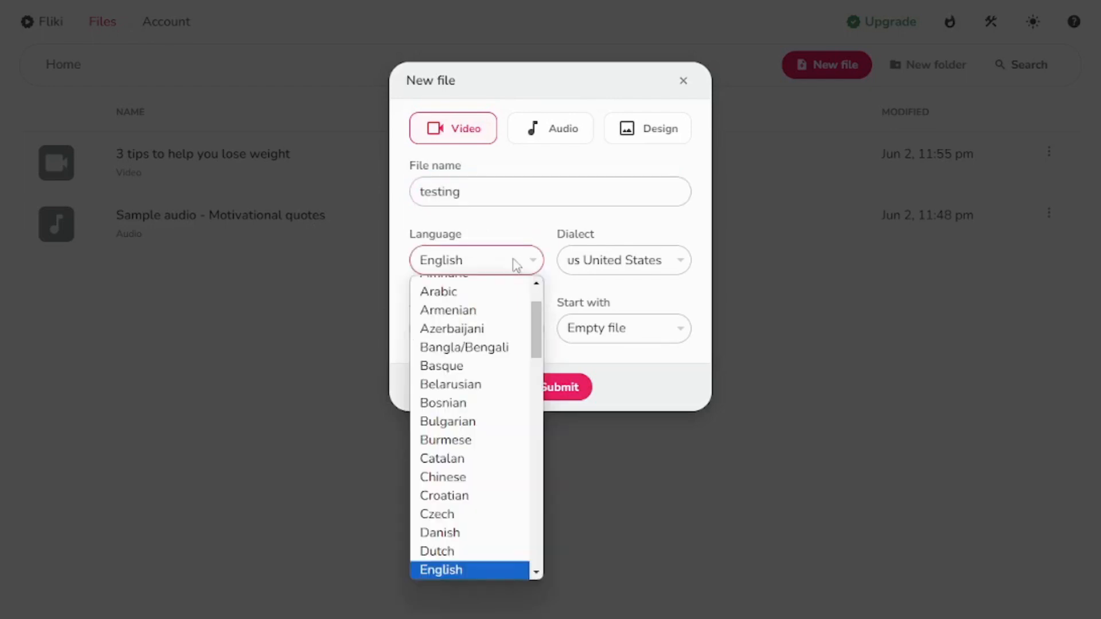
left_click(514, 265)
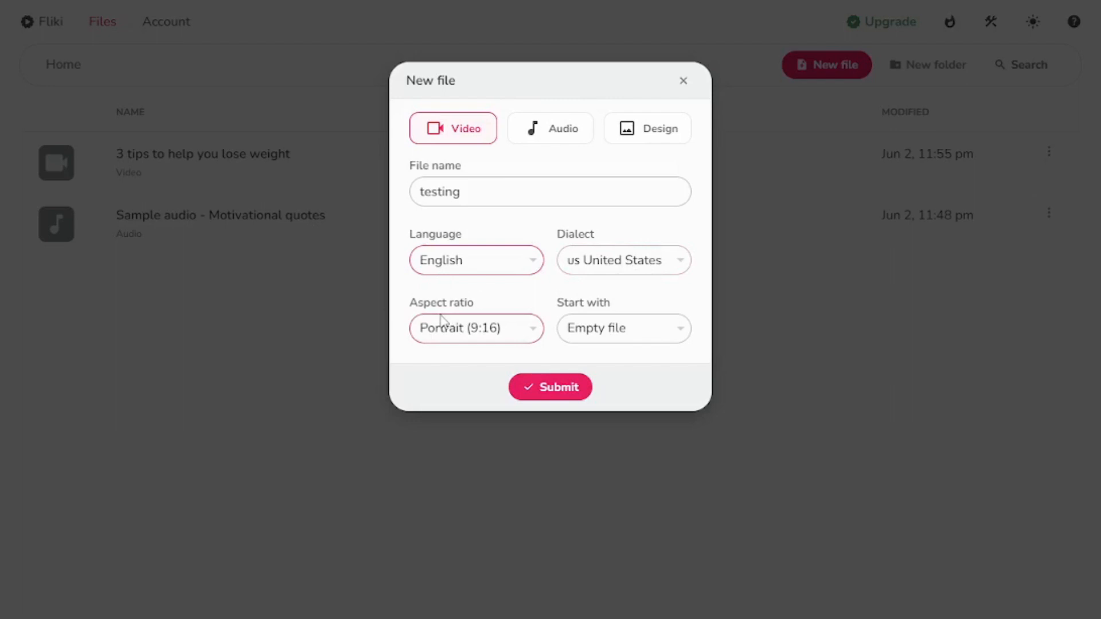
Step: Choose the Portrait (9:16) aspect ratio, start with Idea (prompt), and create the file
left_click(483, 336)
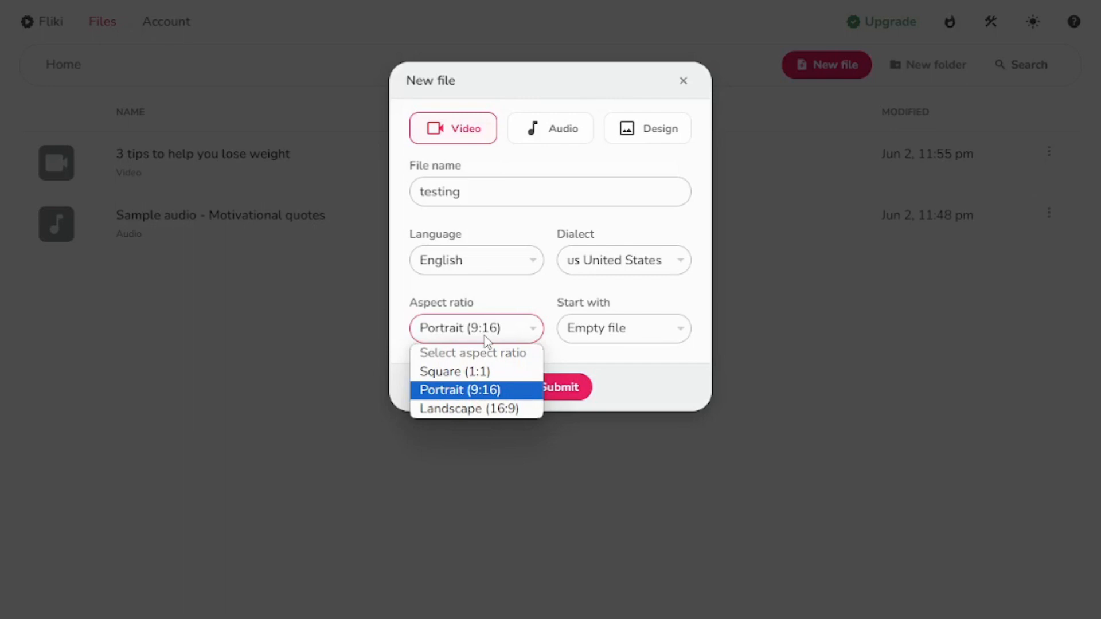
left_click(504, 389)
key("Tab")
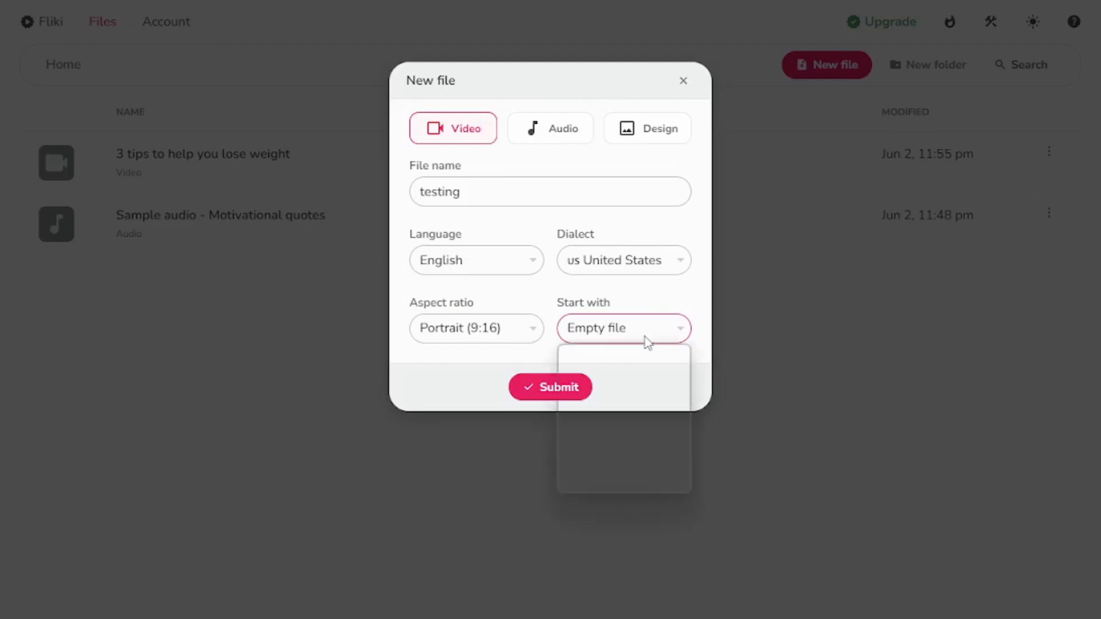
left_click(648, 338)
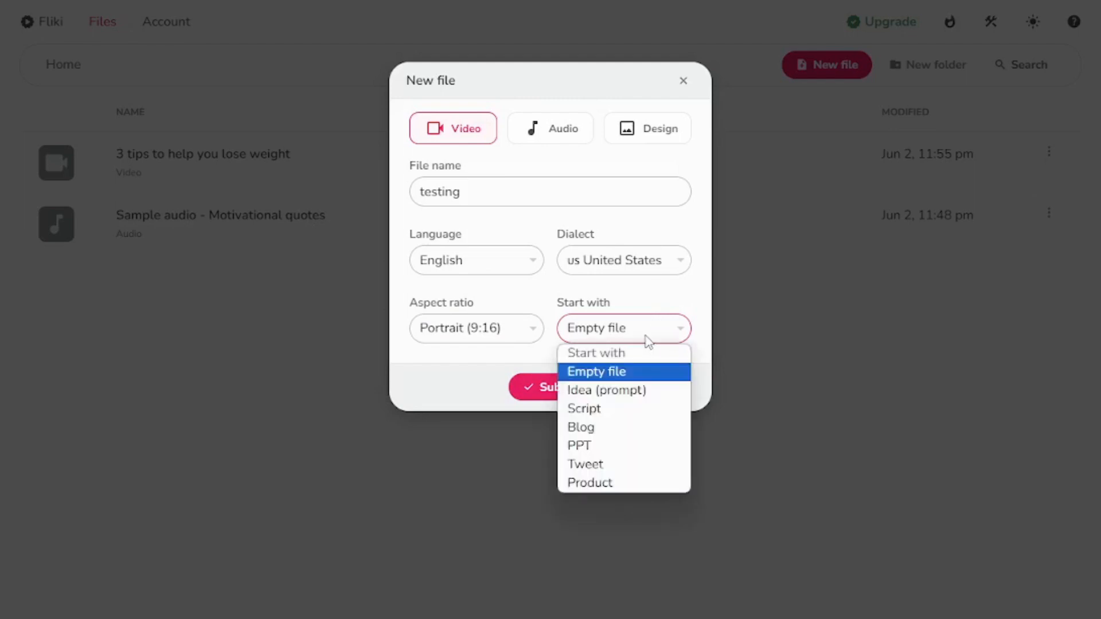
left_click(654, 390)
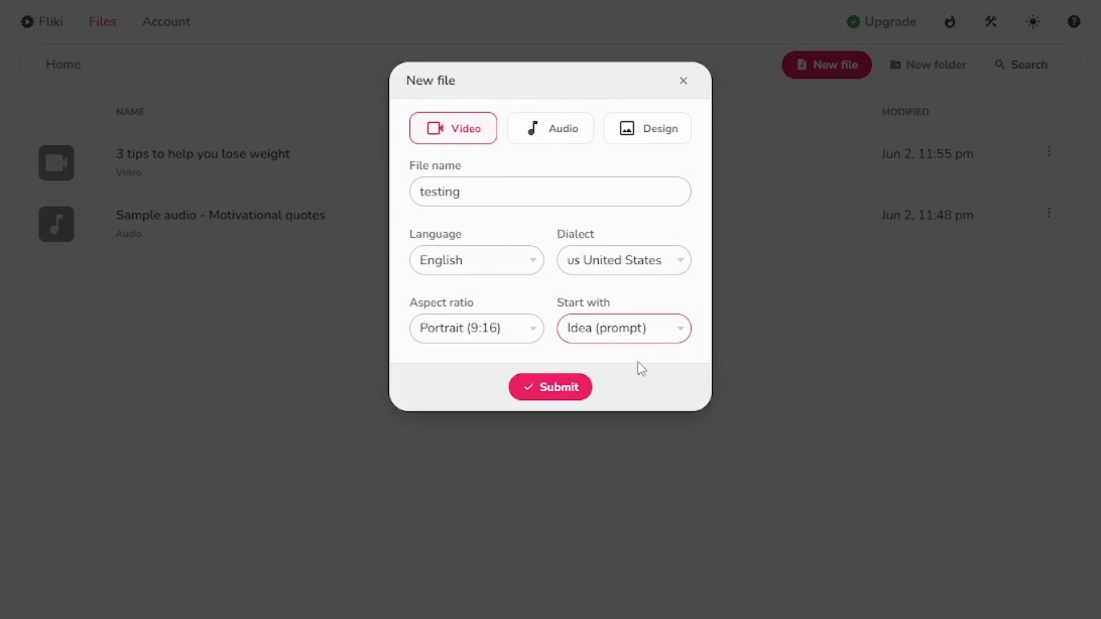
left_click(540, 384)
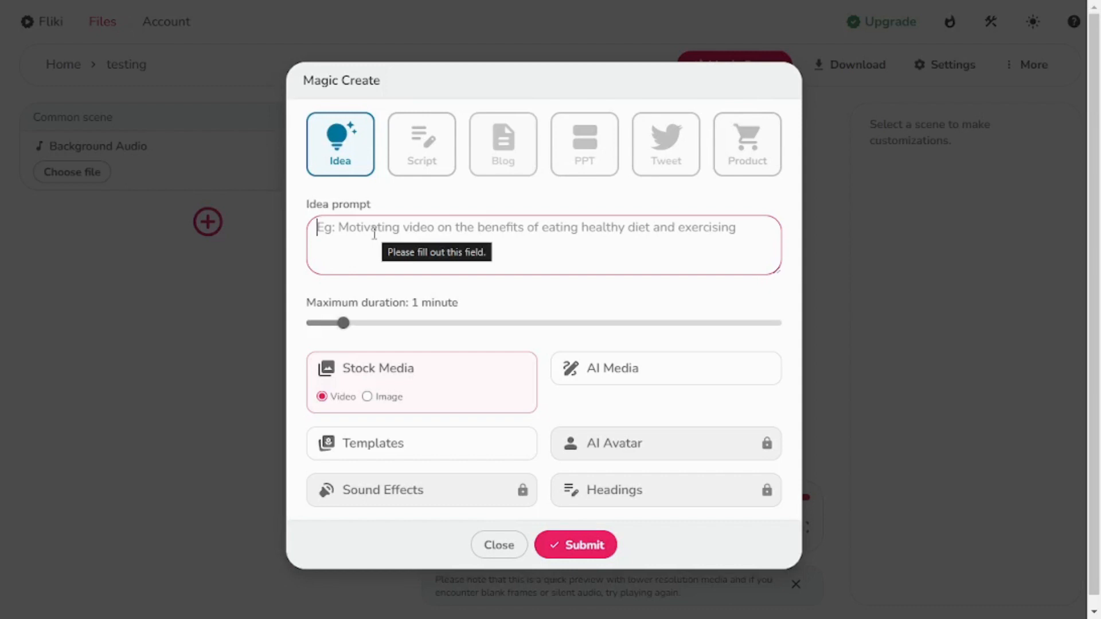
Step: Enter "motivation video on three healthy tips to gain muscles" as the idea prompt
type("motiv")
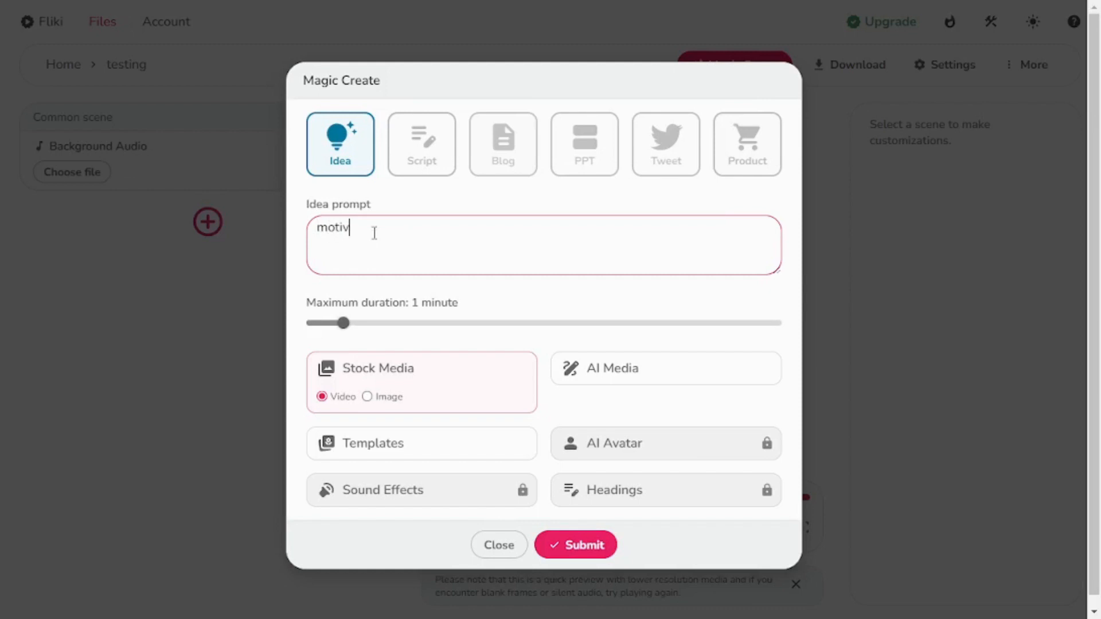
type("ation video on three healthy tips to gain muscles")
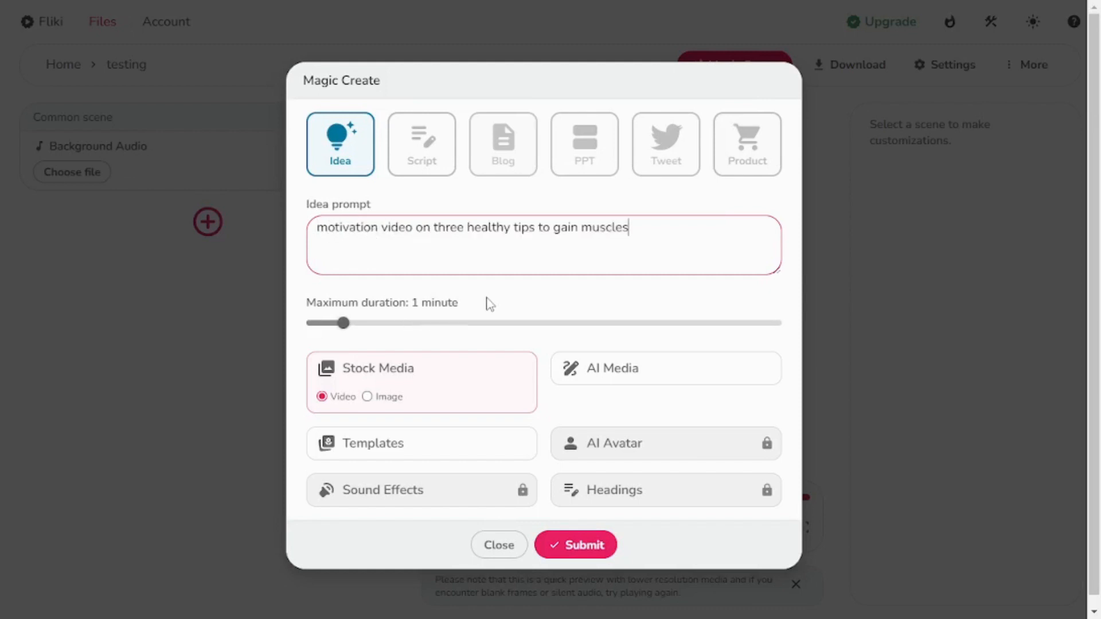
Step: Try a maximum duration of 2 minutes and set it back to 1 minute
left_click(346, 324)
mouse_move(348, 323)
left_mouse_down()
mouse_move(357, 324)
mouse_move(319, 327)
mouse_move(342, 324)
left_mouse_up()
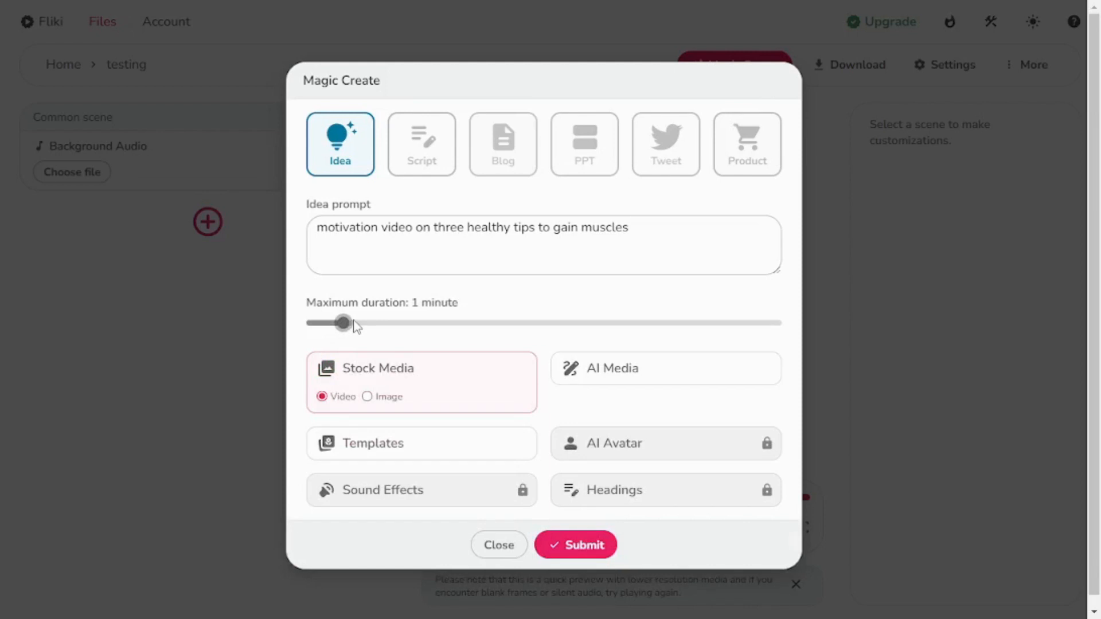
left_click_drag(351, 326, 366, 324)
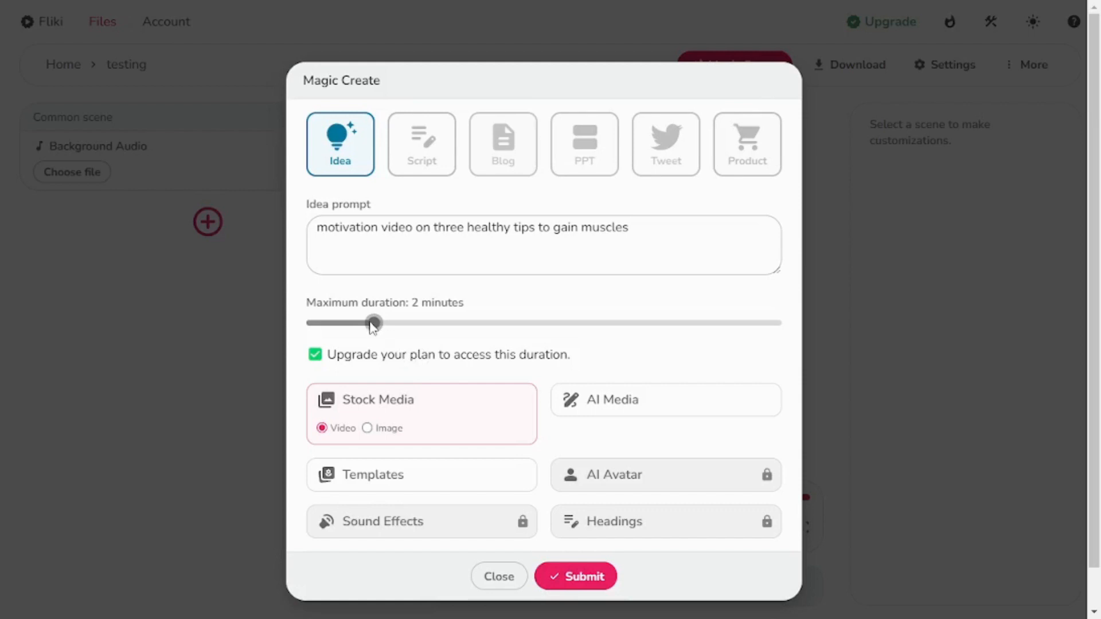
left_click_drag(373, 324, 343, 325)
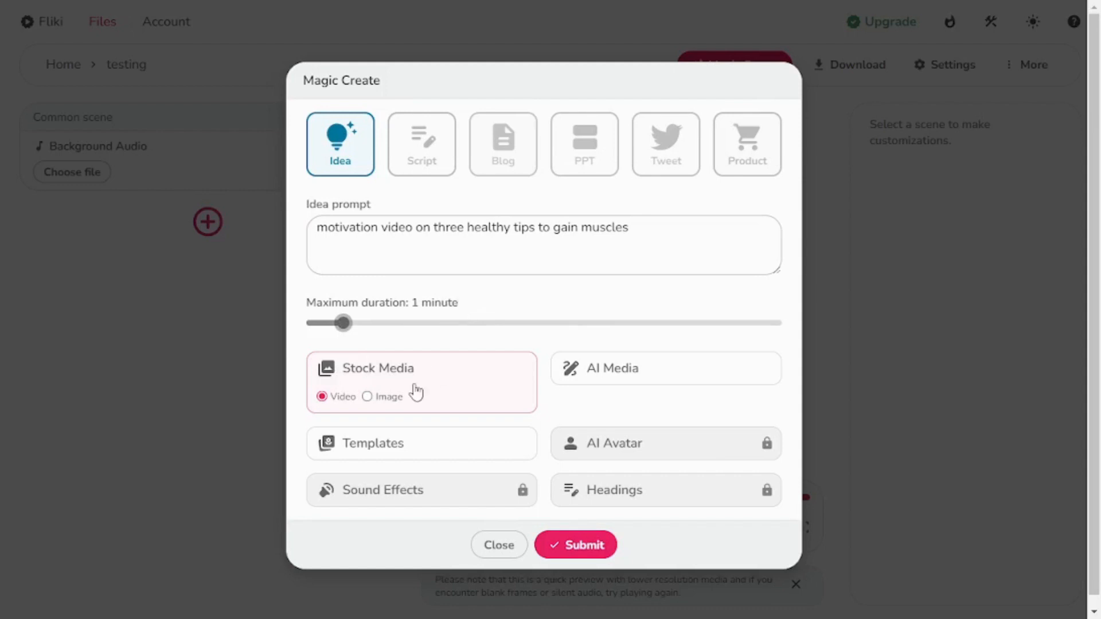
Step: Try the stock image option and AI Media with video as sources for the scenes, dismissing the upgrade offer
left_click(364, 398)
left_click(353, 399)
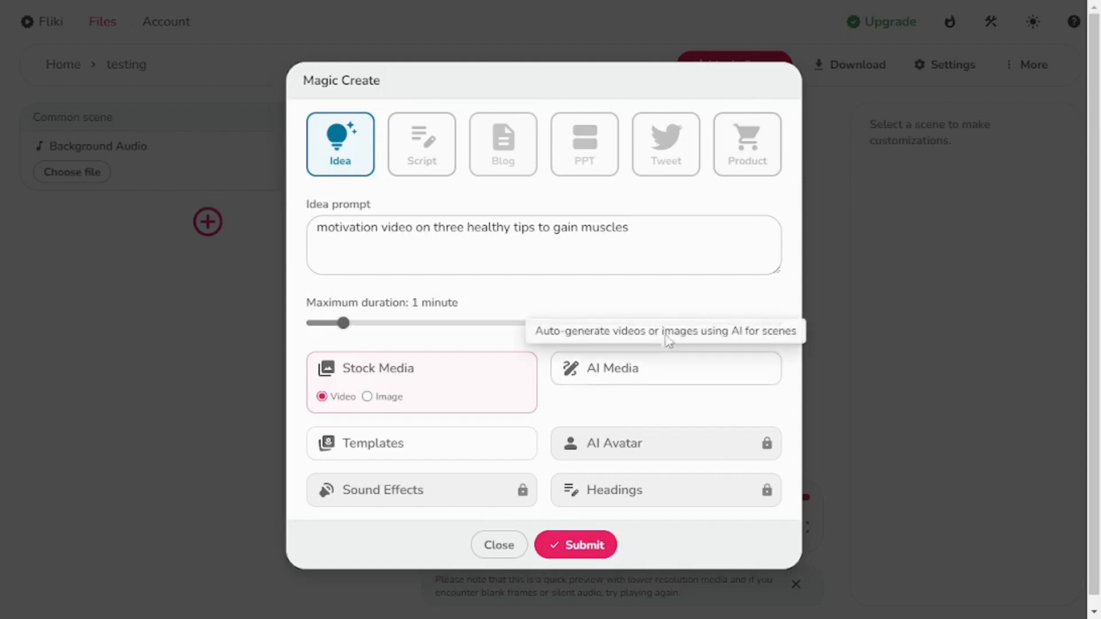
left_click(633, 370)
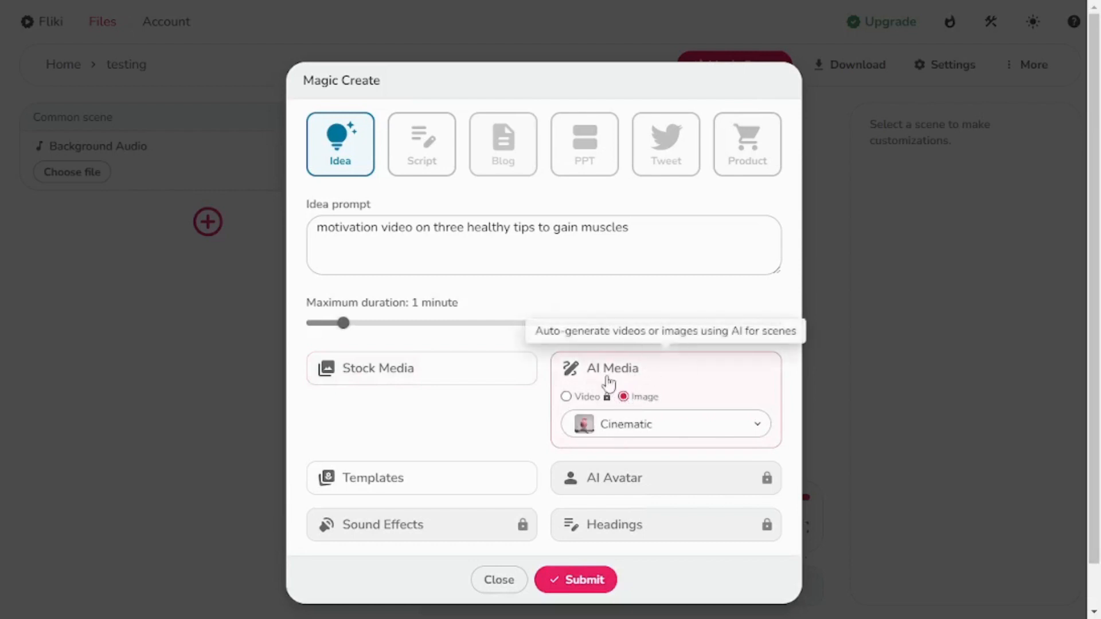
left_click(569, 396)
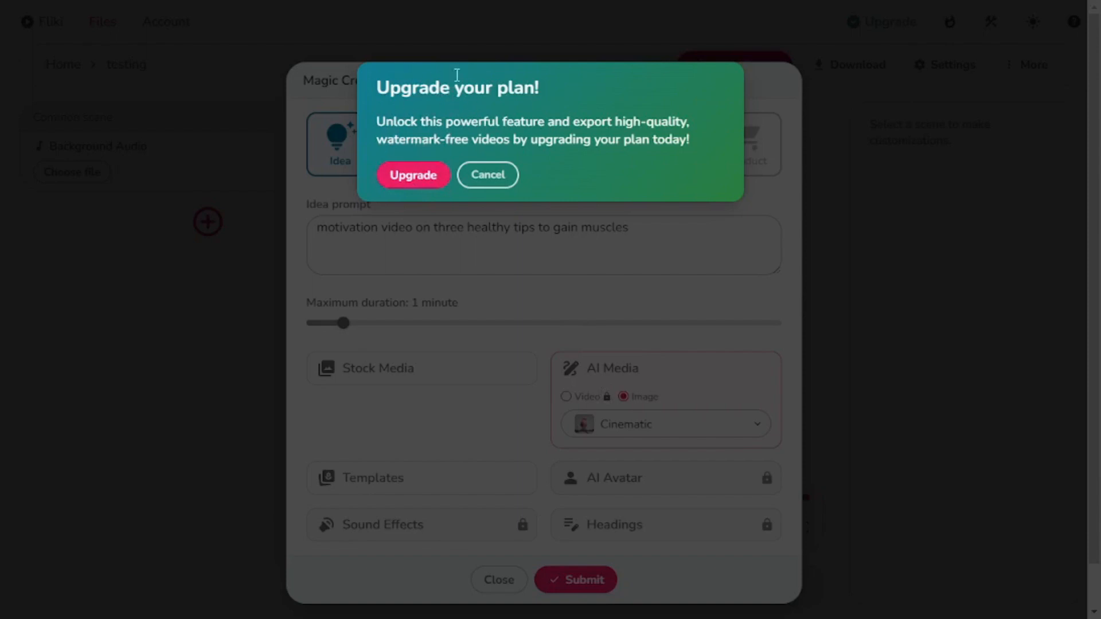
left_click(488, 174)
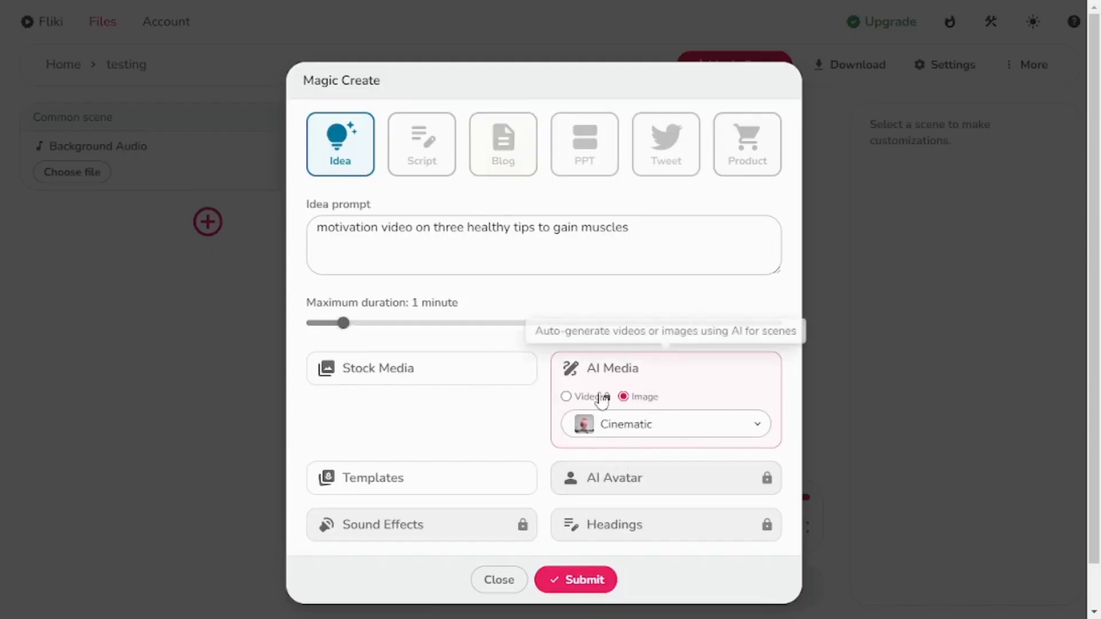
left_click(623, 396)
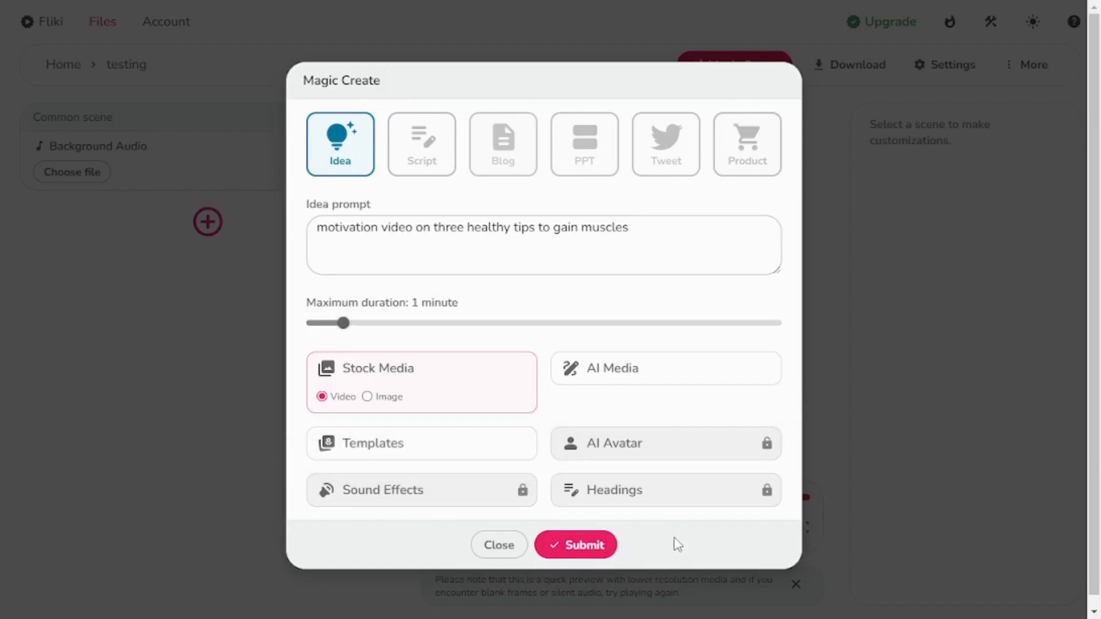
Step: Generate the video from the idea prompt using stock video clips and look through the scene list
left_click(570, 545)
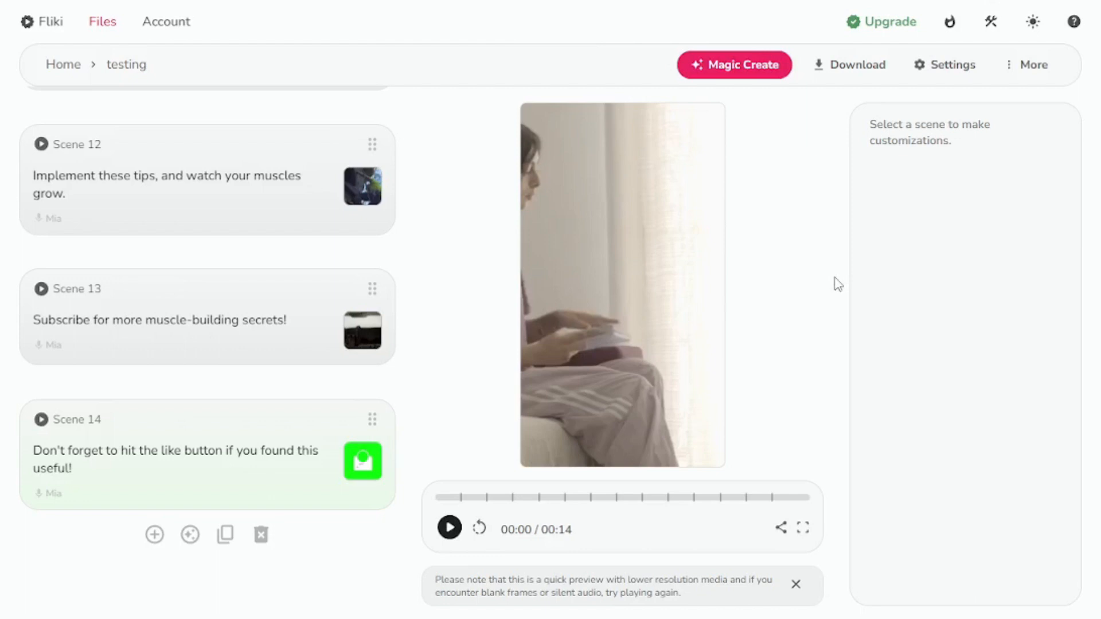
scroll(259, 407, "up", 20)
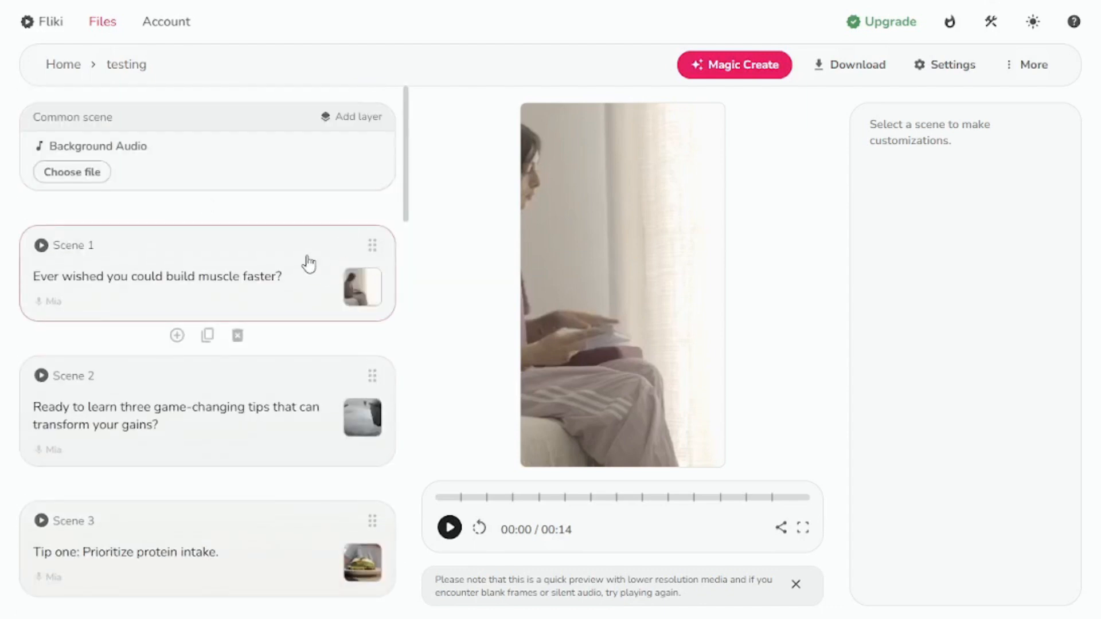
scroll(308, 264, "down", 2)
scroll(243, 362, "down", 2)
scroll(252, 367, "up", 4)
Step: Expand Scene 1 and play the preview of the generated video
left_click(294, 281)
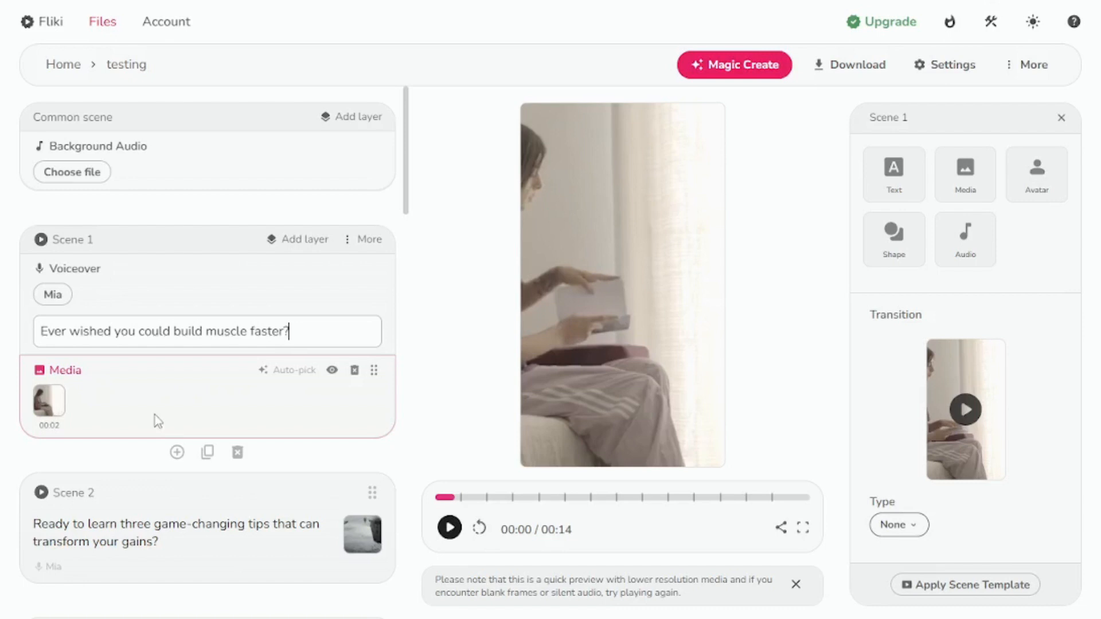
left_click(465, 418)
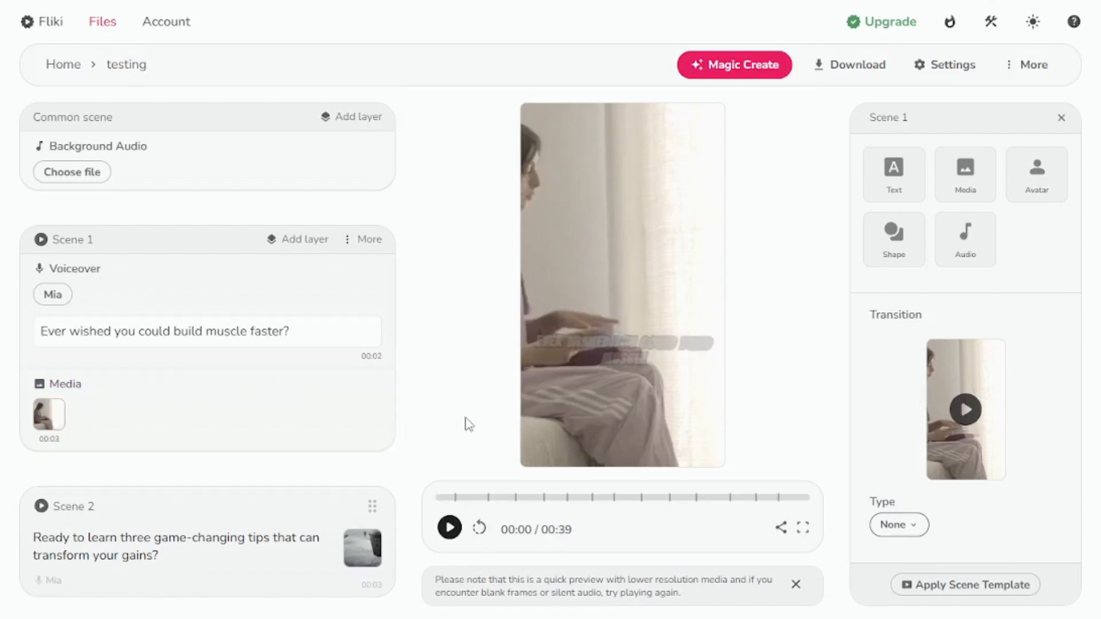
left_click(449, 527)
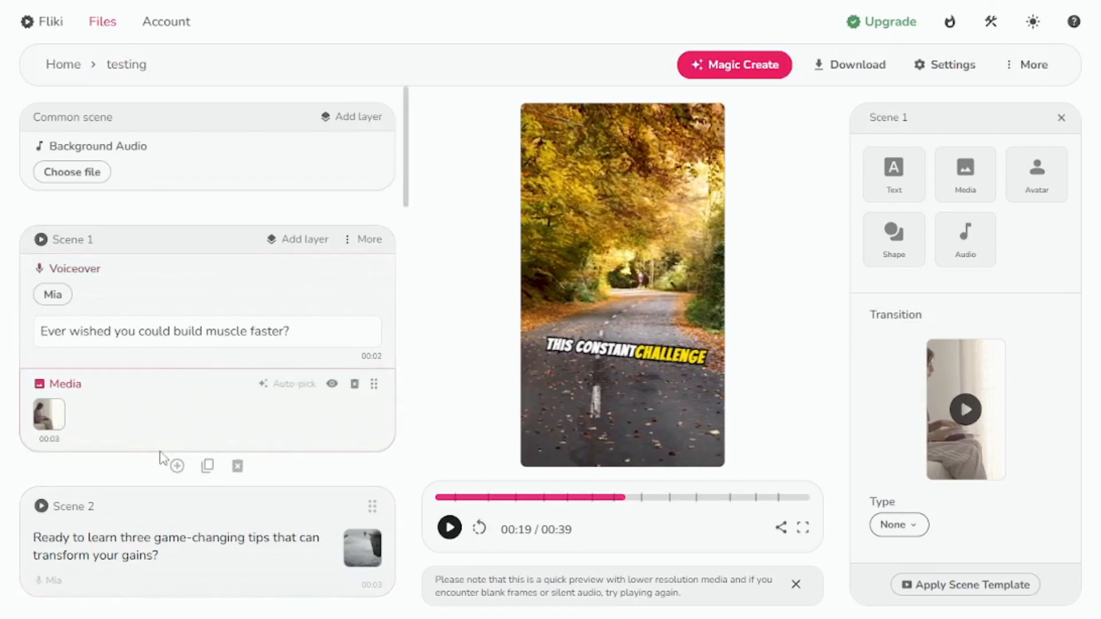
Step: Examine the size, fit, opacity, volume, timing and animation settings of Scene 1's media
left_click(163, 423)
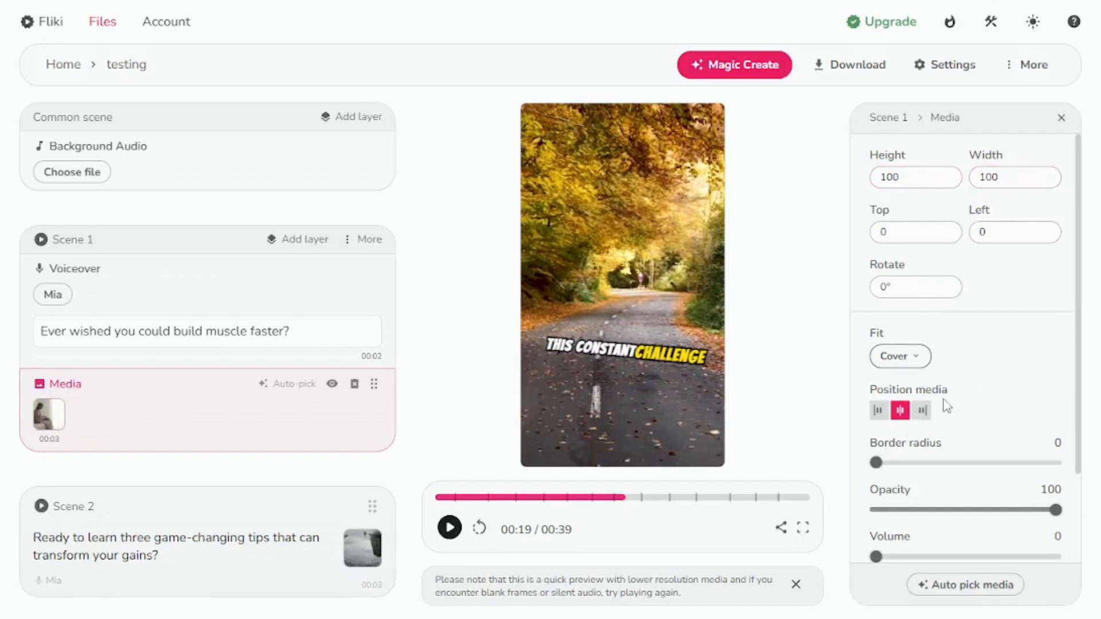
scroll(986, 402, "down", 2)
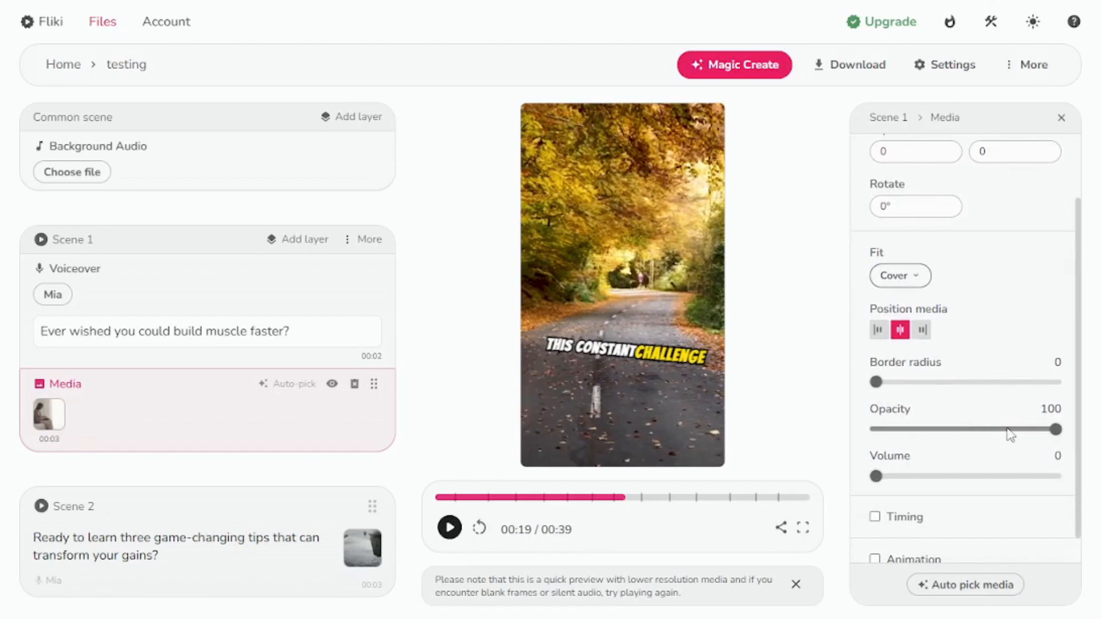
scroll(1008, 441, "down", 1)
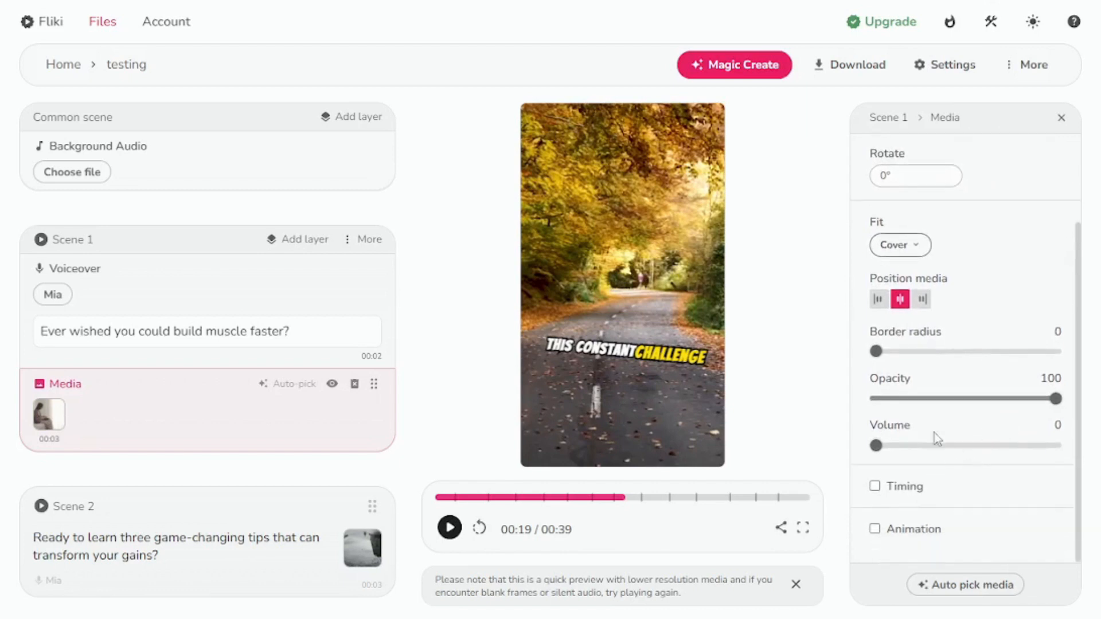
scroll(934, 433, "up", 3)
Step: Examine Scene 1's voiceover settings and the selection of standard voices and voice cloning
left_click(248, 331)
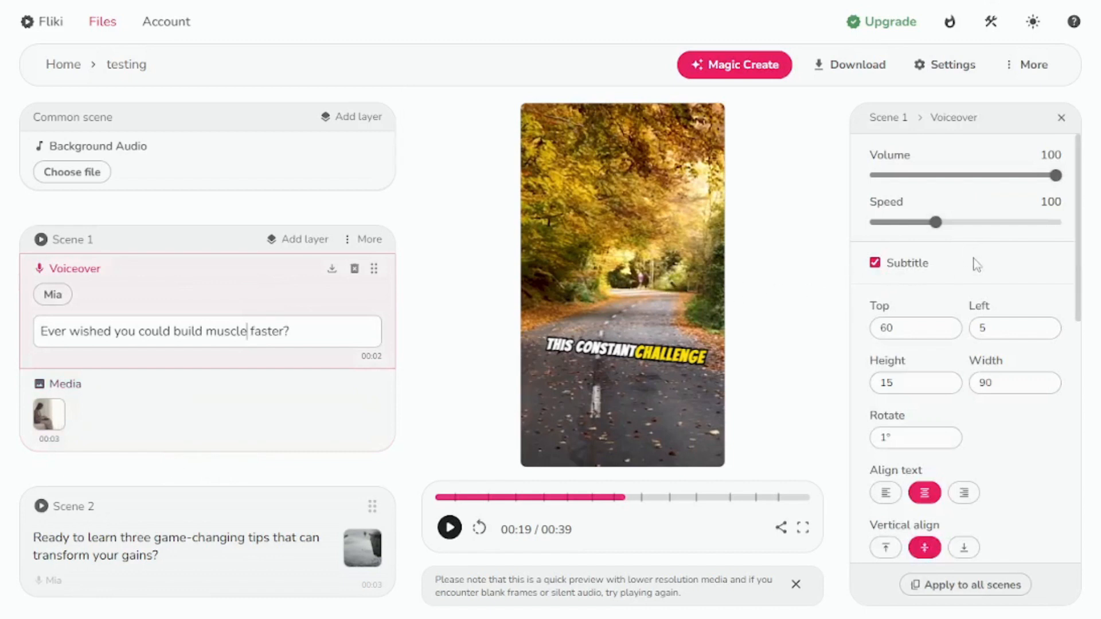
left_click(55, 305)
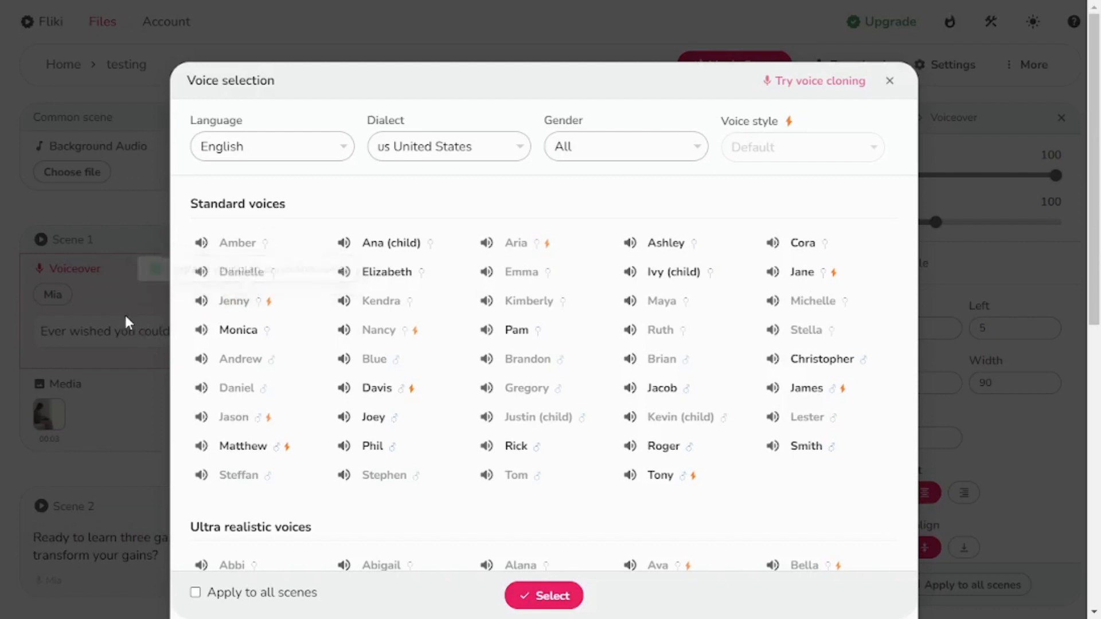
left_click(416, 389)
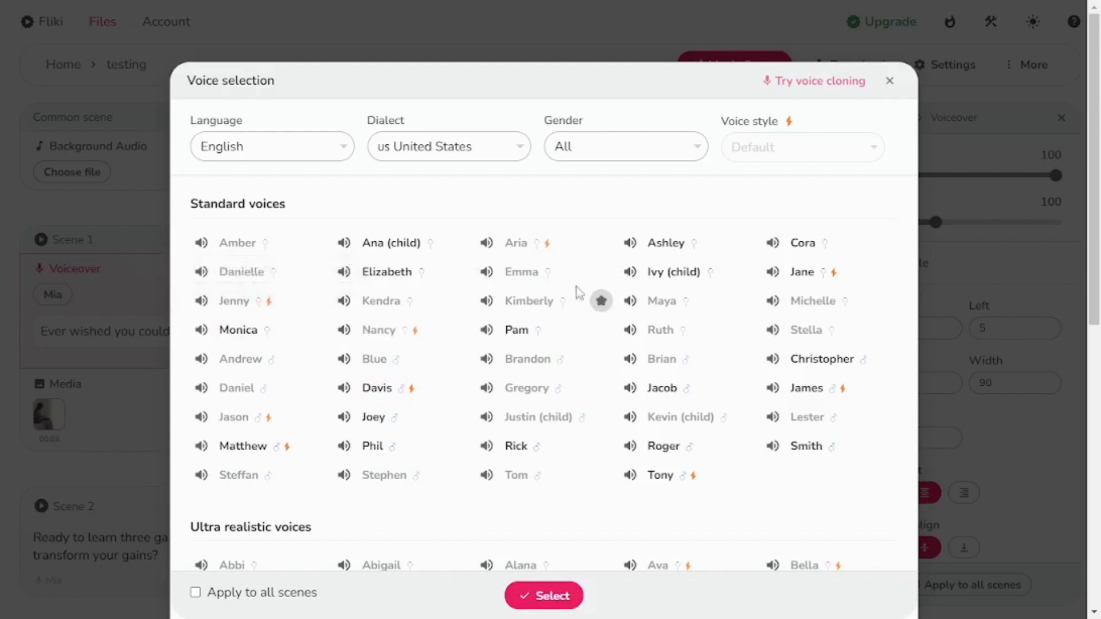
left_click(802, 81)
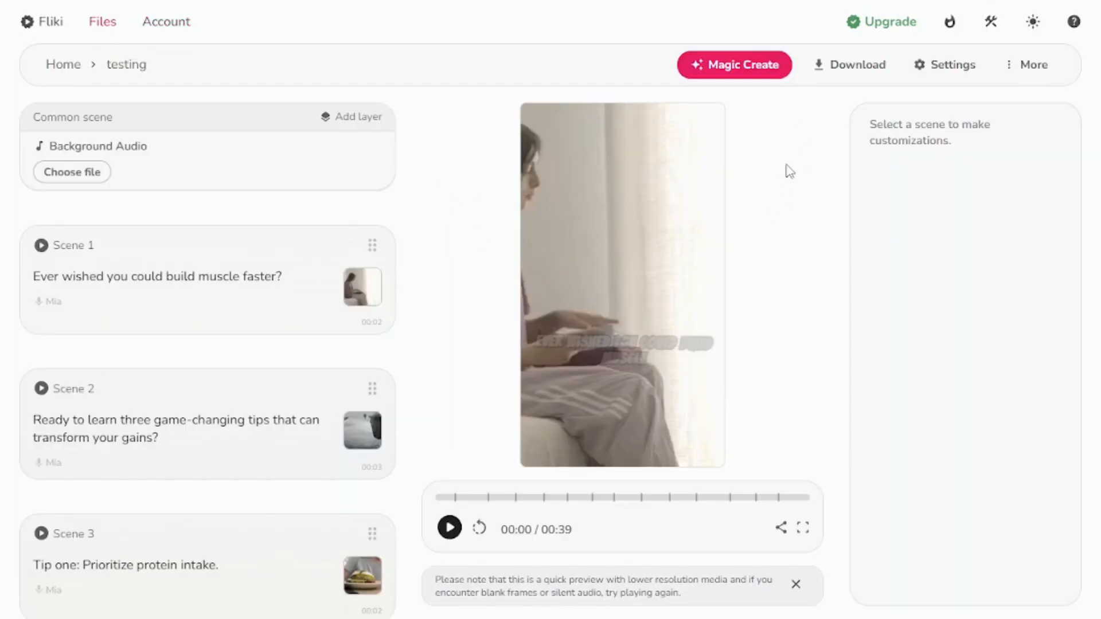
Step: Check the export resolution options and start exporting the video at 720p in mp4 format
left_click(838, 66)
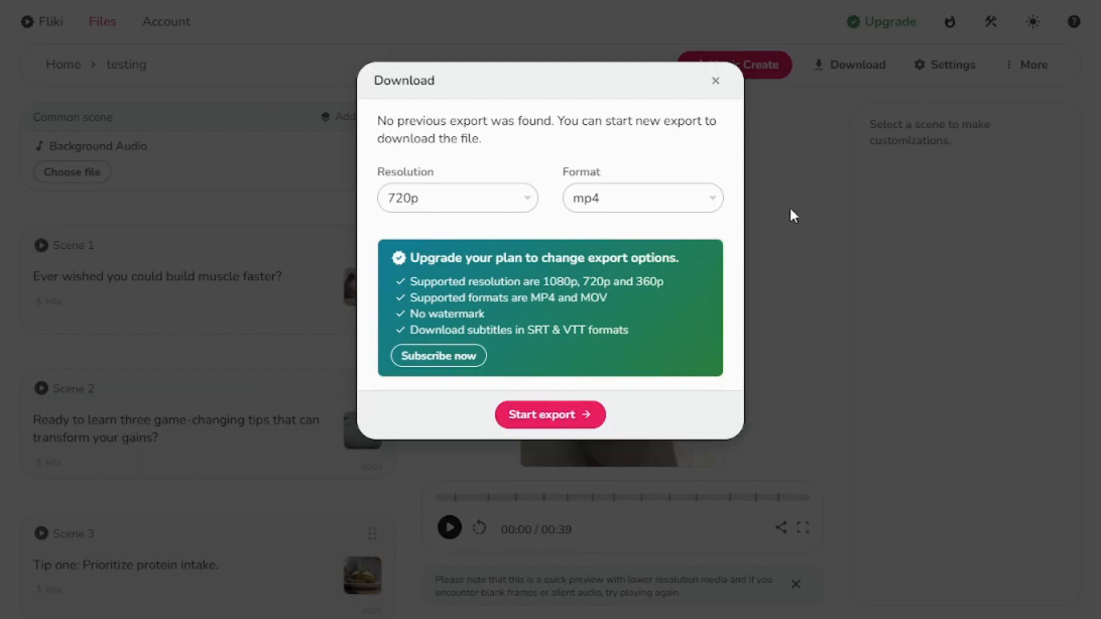
left_click(515, 199)
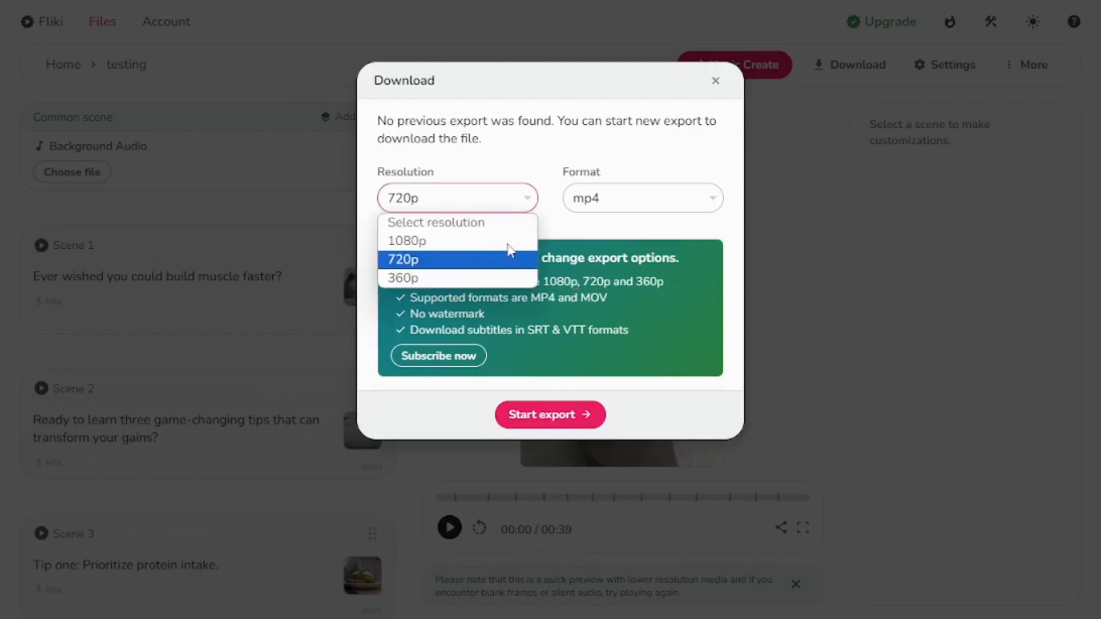
left_click(515, 201)
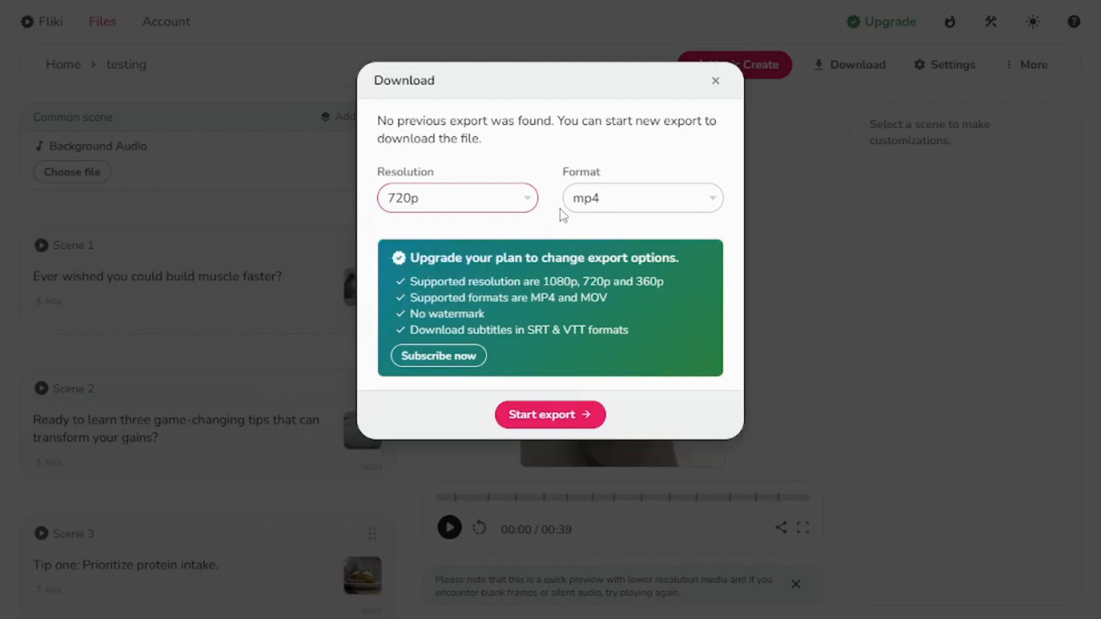
left_click(587, 411)
left_click(509, 151)
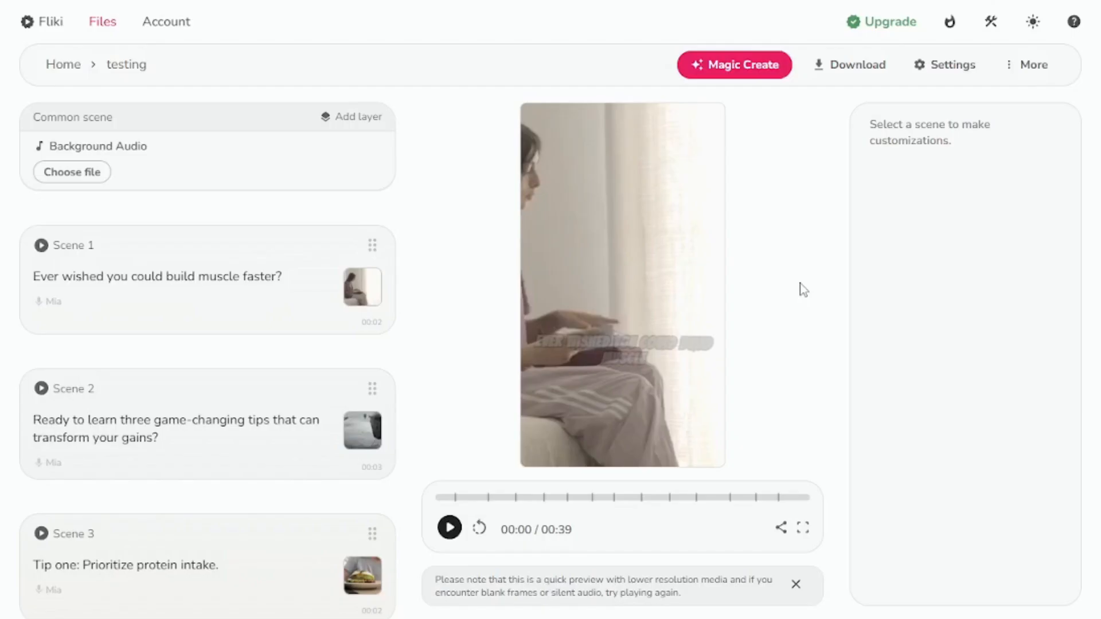